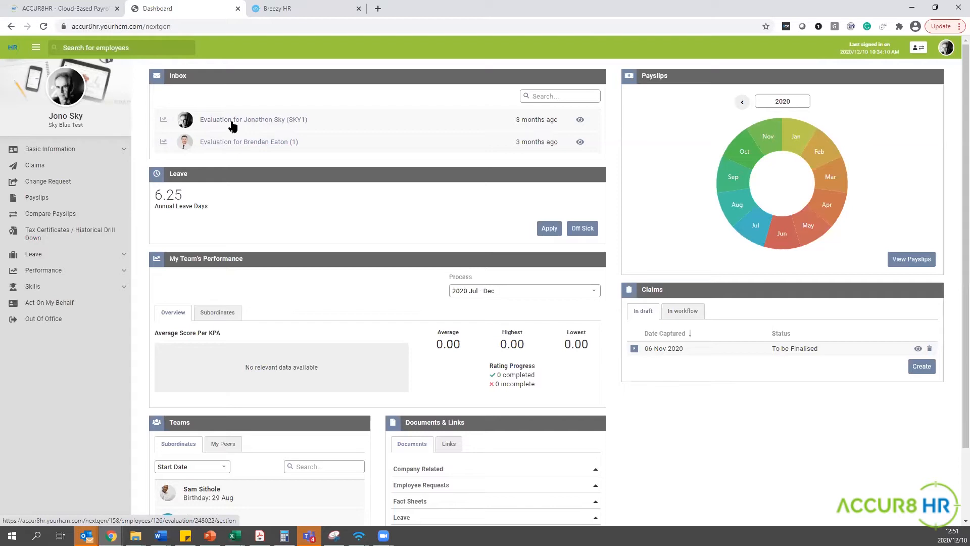
# Open the signed-in employee's own evaluation from the inbox, dismiss the introduction and look over its list of sections.
pyautogui.click(232, 123)
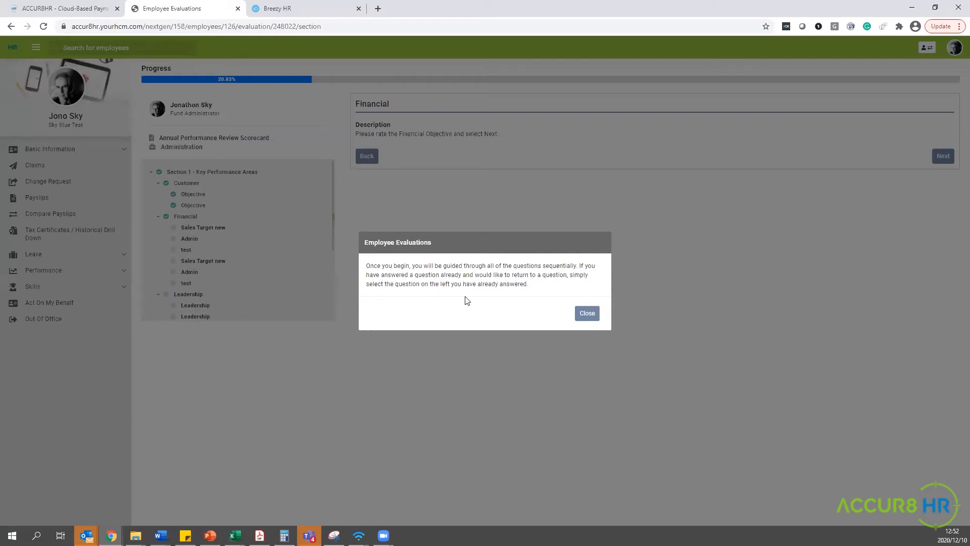
pyautogui.click(586, 316)
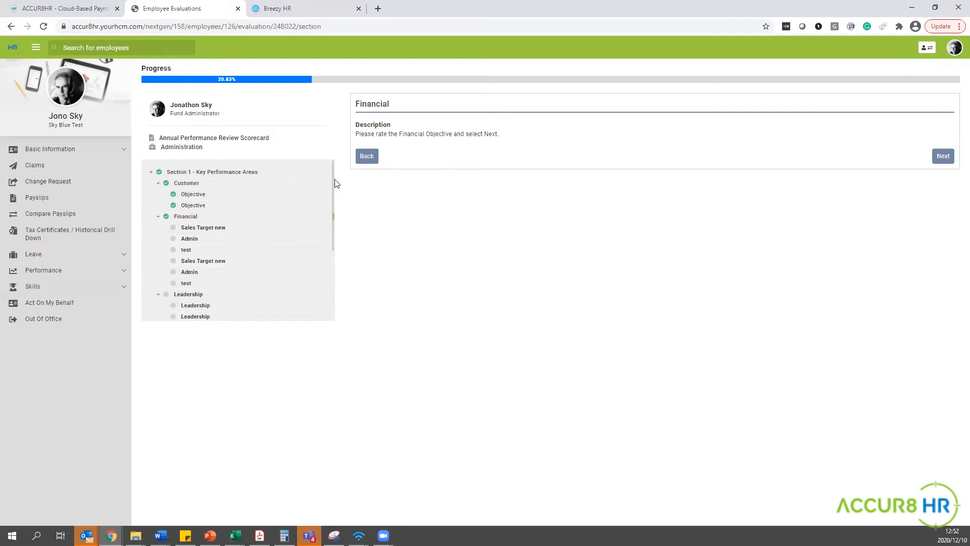
pyautogui.scroll(-2, 334, 237)
pyautogui.scroll(5, 325, 180)
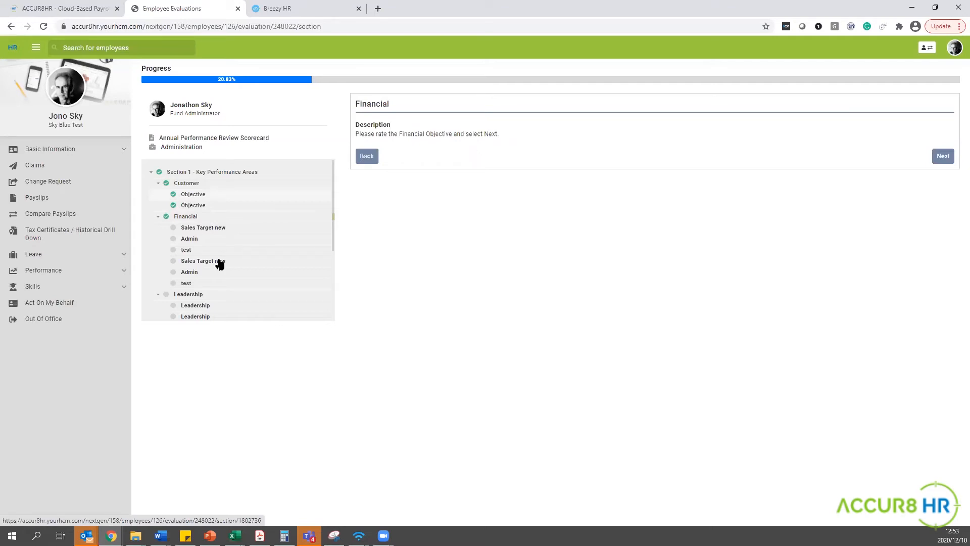
# Rate the second Customer objective as "Performance exceeds requirements", keep its comment, and proceed to the next part of the evaluation.
pyautogui.click(190, 208)
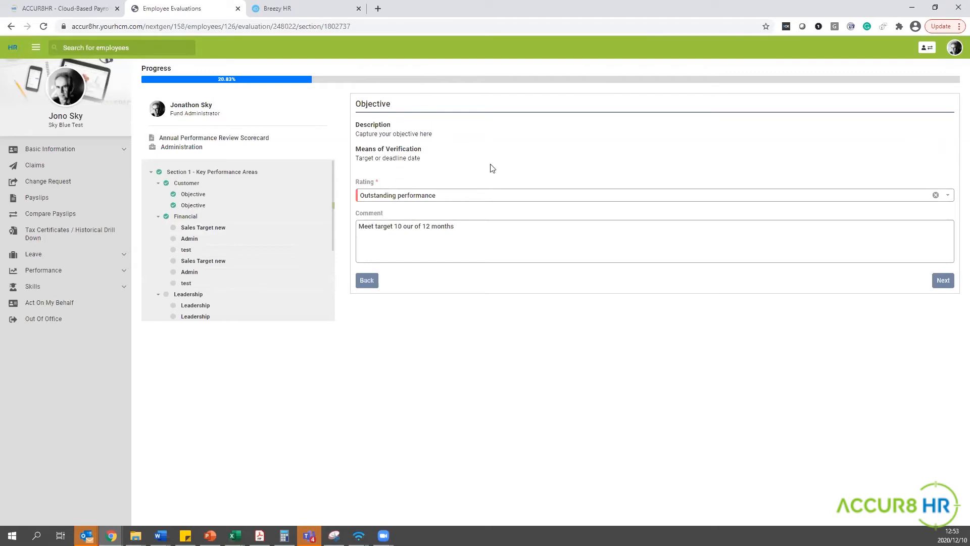
pyautogui.click(499, 199)
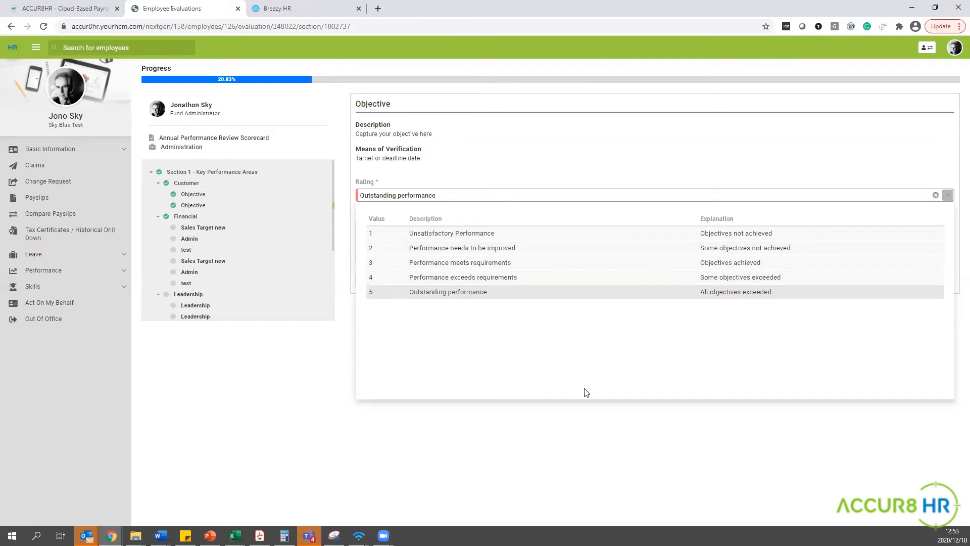
pyautogui.click(417, 278)
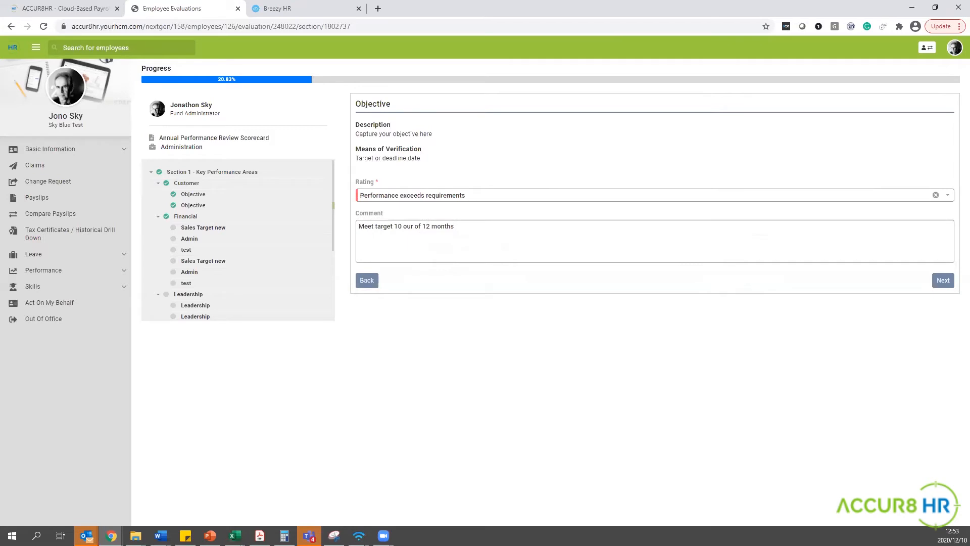
pyautogui.click(387, 251)
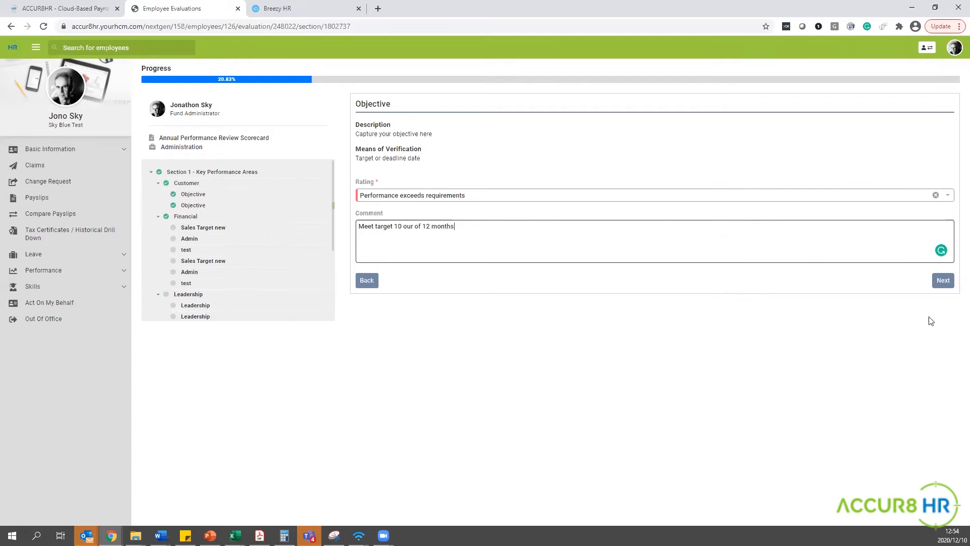
pyautogui.click(944, 281)
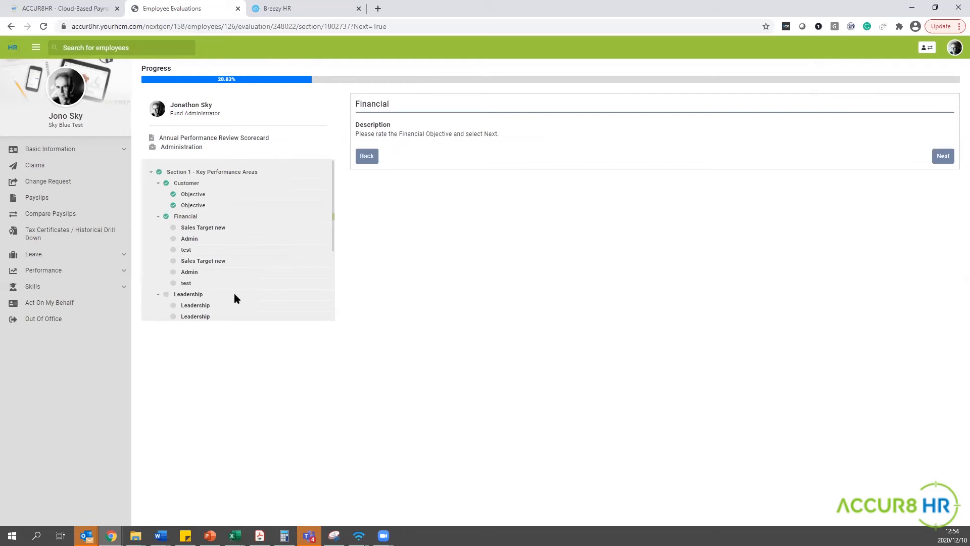
# View the entries in the employee's performance journal and return to the dashboard.
pyautogui.click(57, 276)
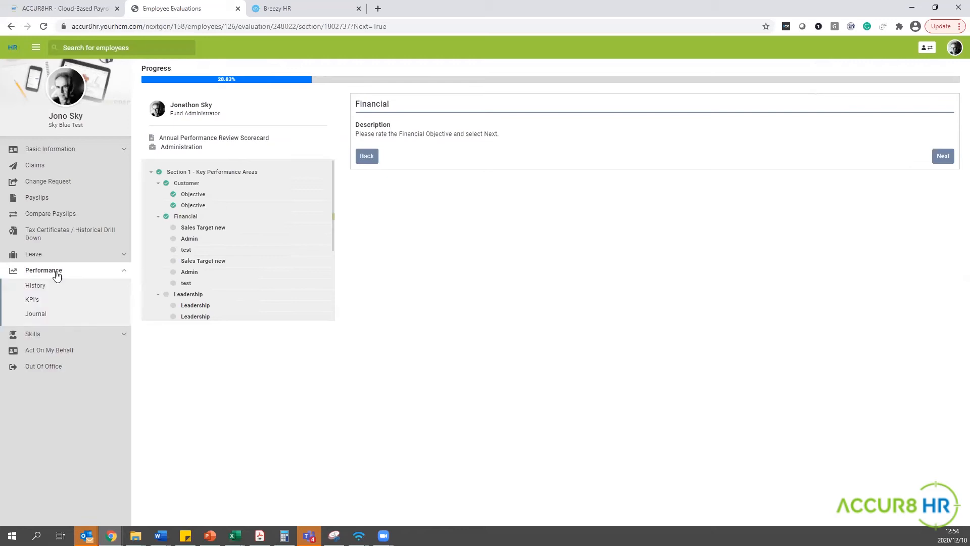
pyautogui.click(42, 315)
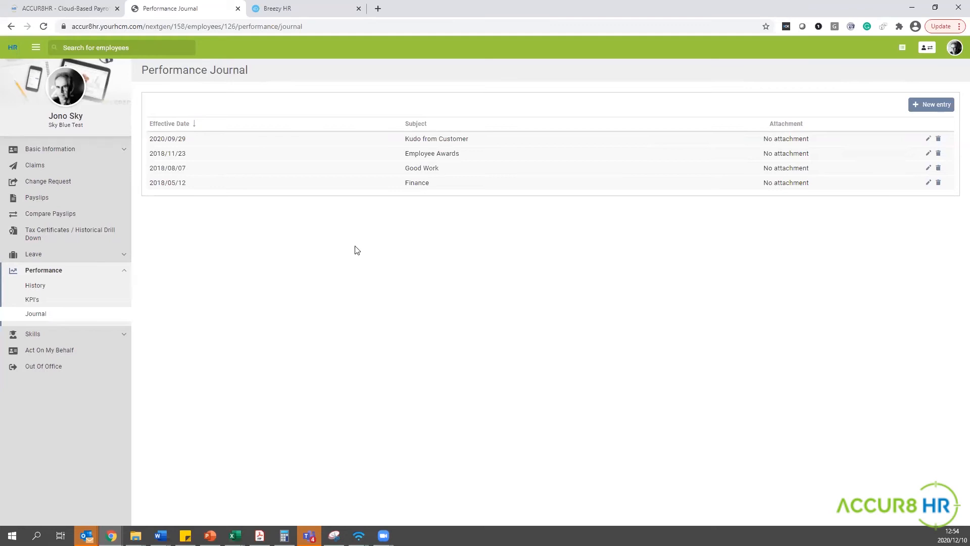
pyautogui.click(14, 50)
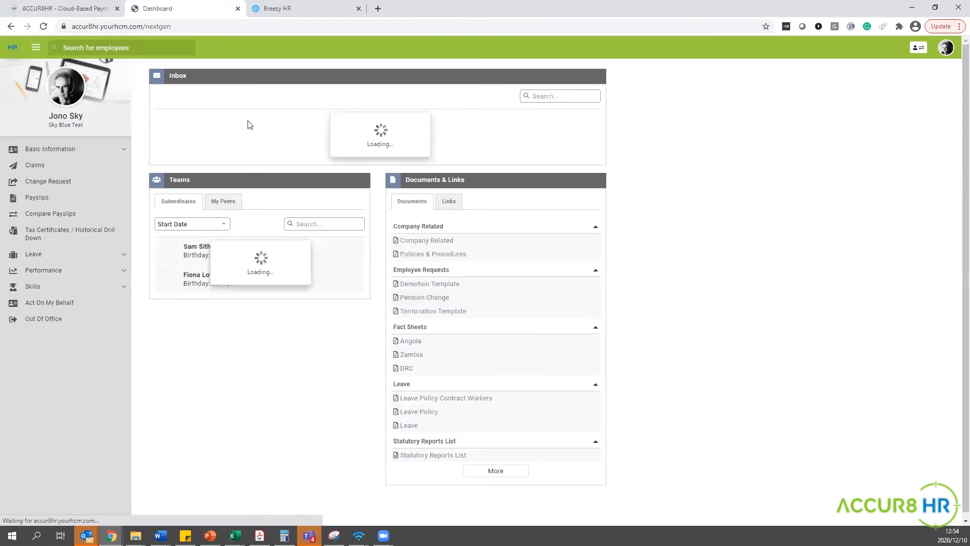
# Reopen the employee's own evaluation and review its remaining sections down to Section 3 - Achievements.
pyautogui.click(223, 124)
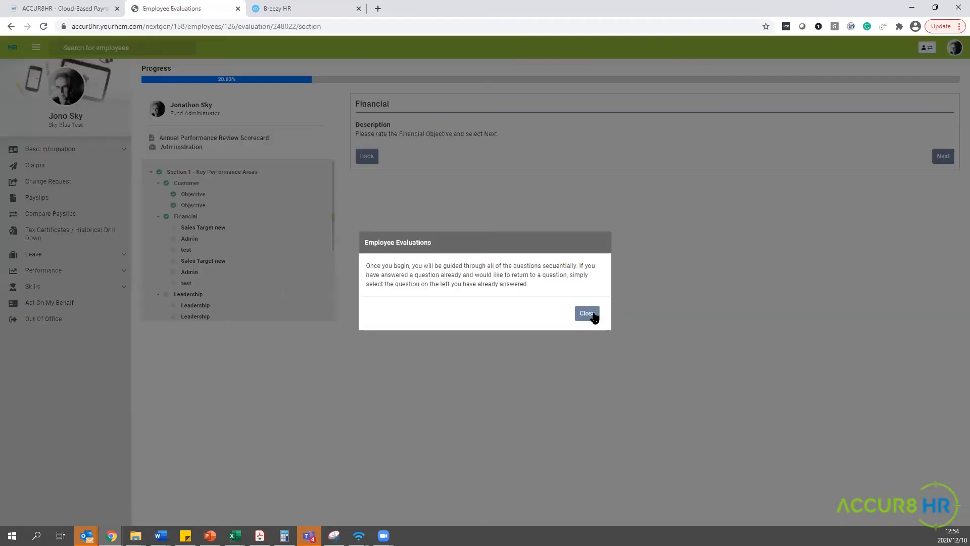
pyautogui.click(588, 313)
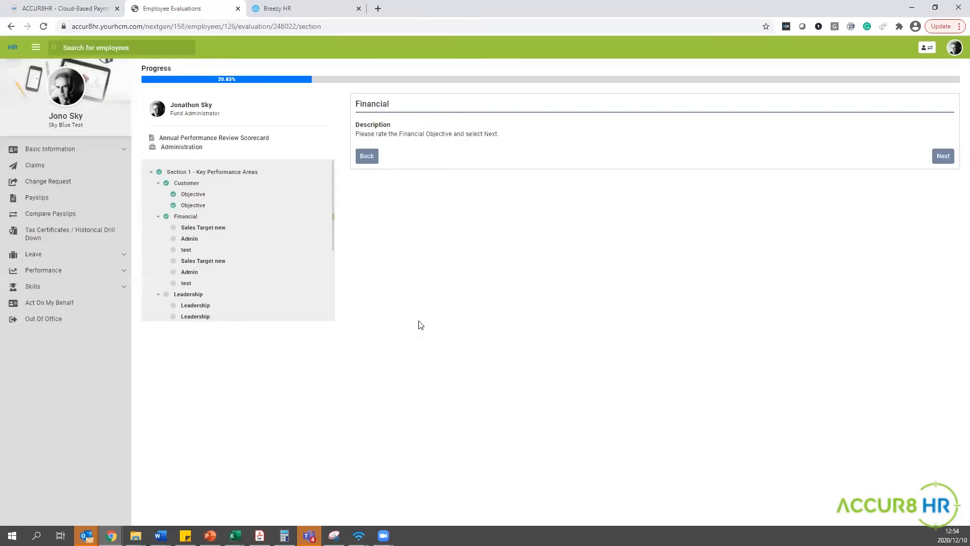
pyautogui.scroll(-5, 276, 257)
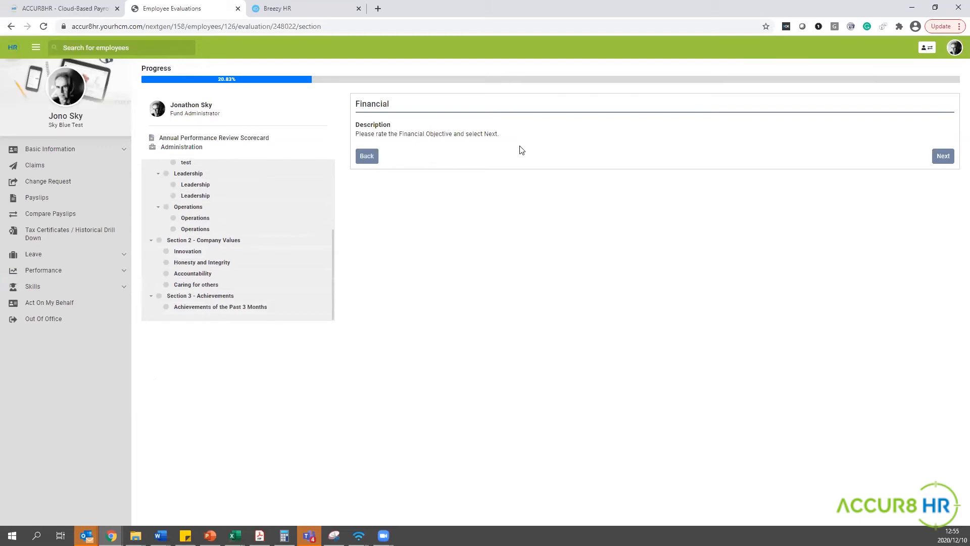
# Open the other employee's evaluation from the dashboard inbox and dismiss the Annual Performance Review message.
pyautogui.click(10, 51)
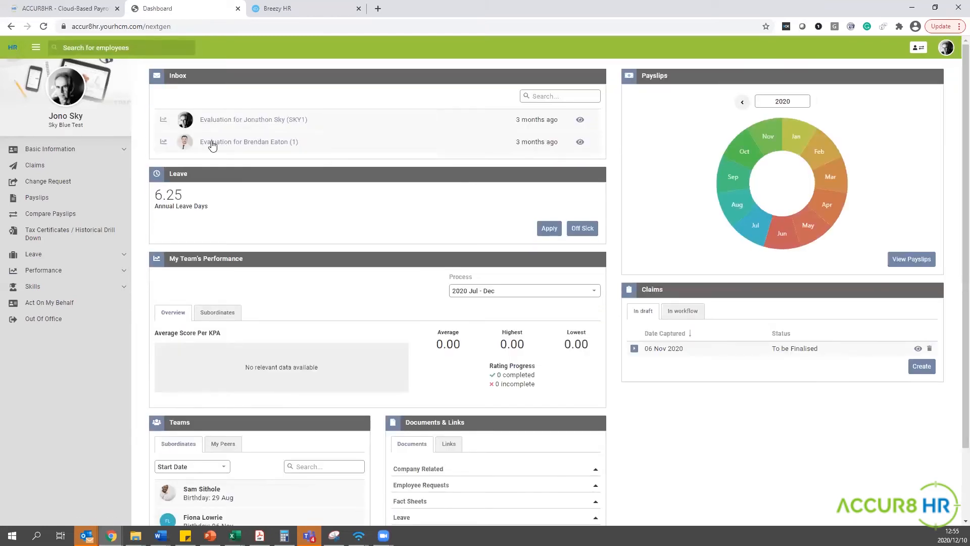
pyautogui.click(212, 144)
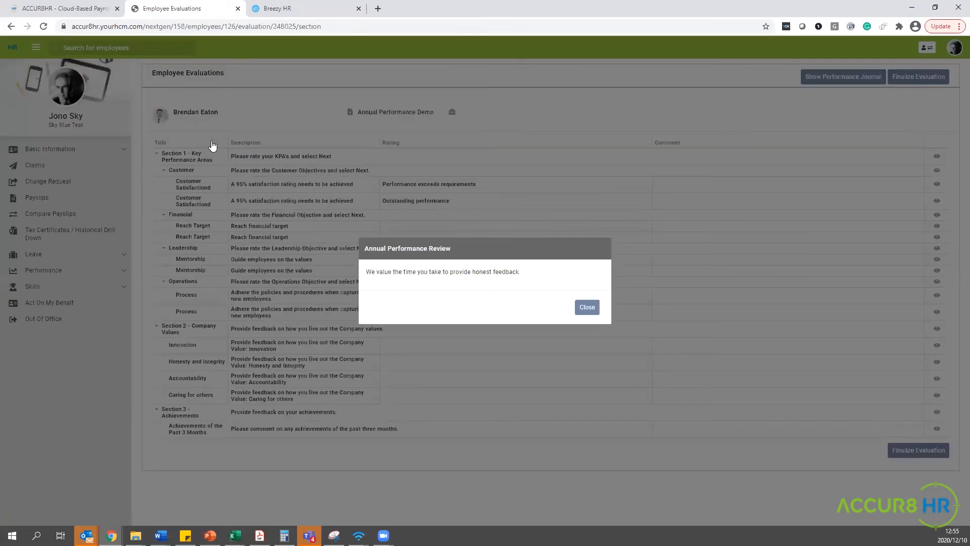
pyautogui.click(587, 309)
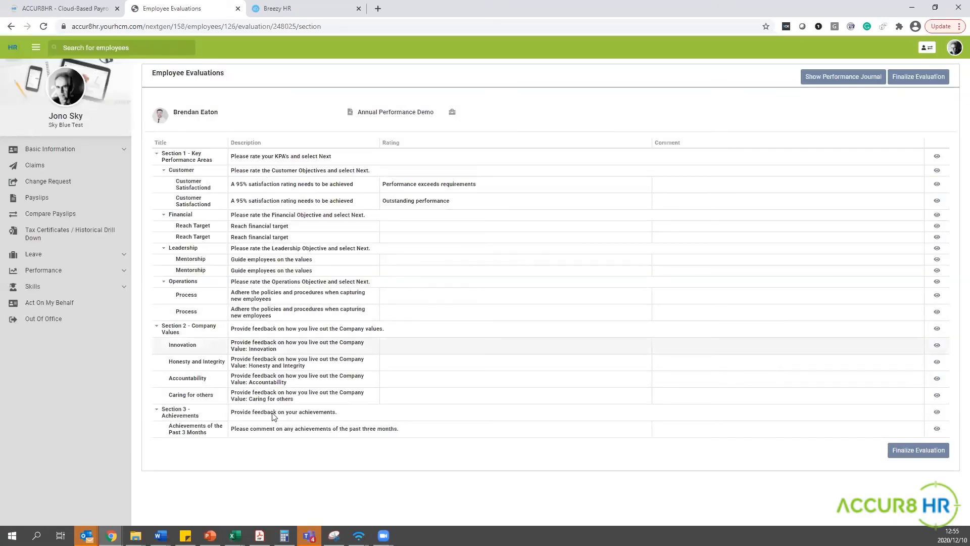
# Rate the first Customer Satisfaction item as "Performance meets requirements", and check the item's description and means of verification.
pyautogui.click(630, 185)
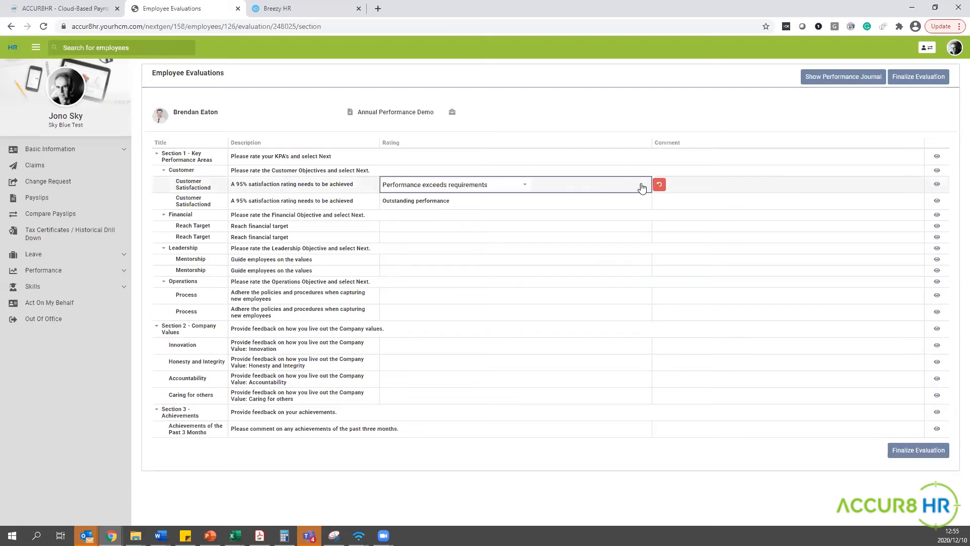
pyautogui.click(521, 188)
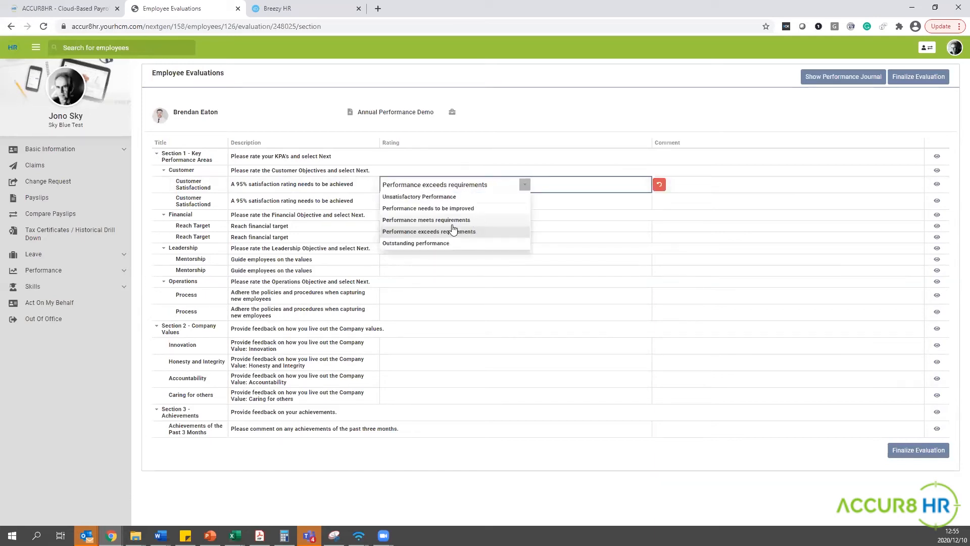
pyautogui.click(453, 219)
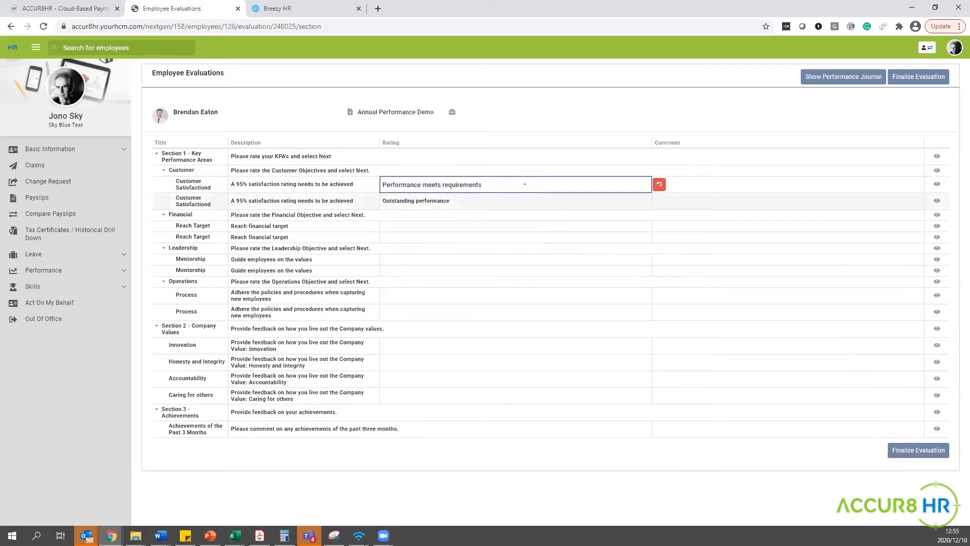
pyautogui.click(938, 184)
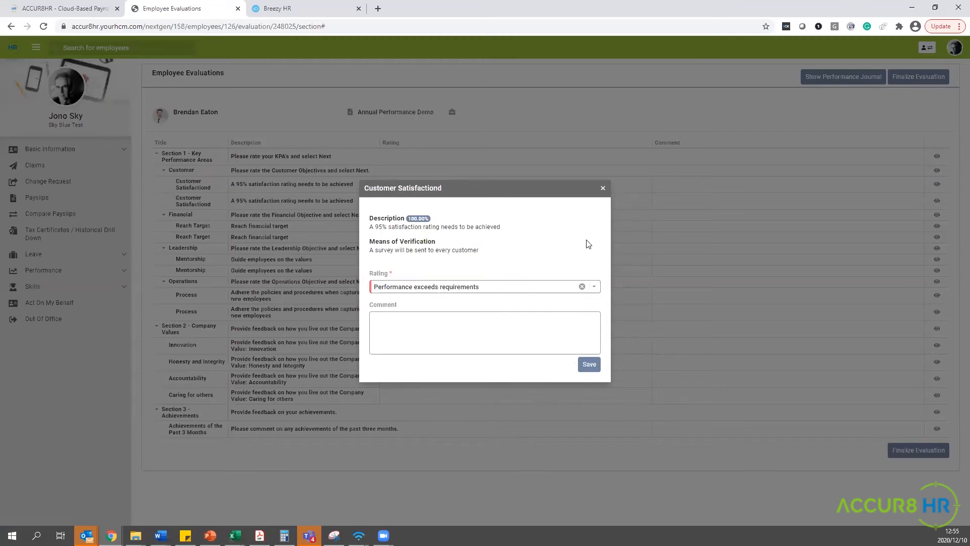
pyautogui.click(602, 188)
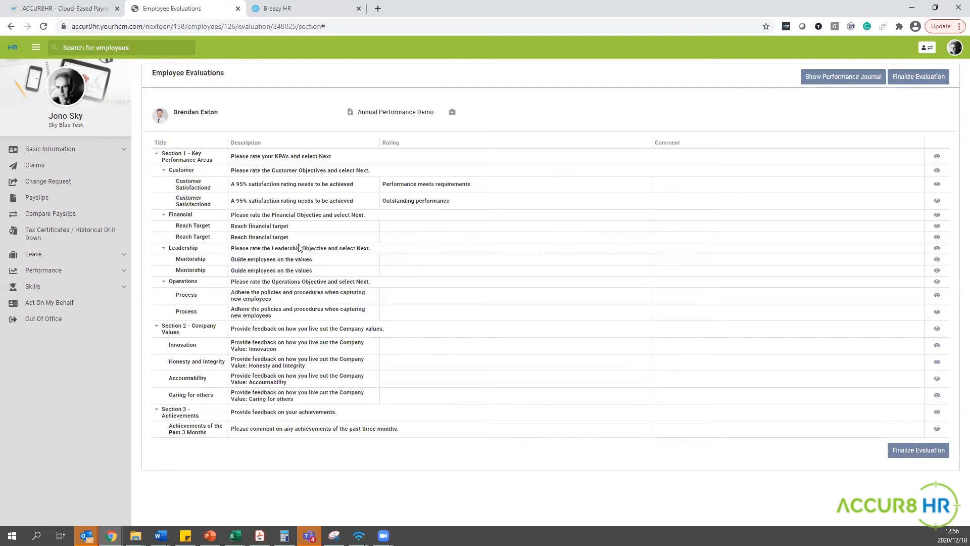
# Examine the team performance overview on the dashboard, including its available processes and the subordinates' results.
pyautogui.click(11, 53)
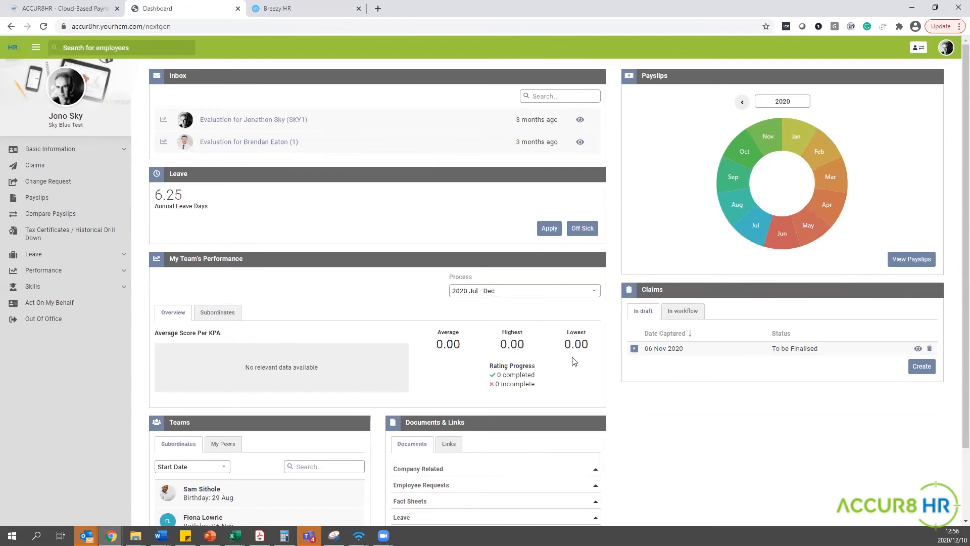
pyautogui.click(594, 291)
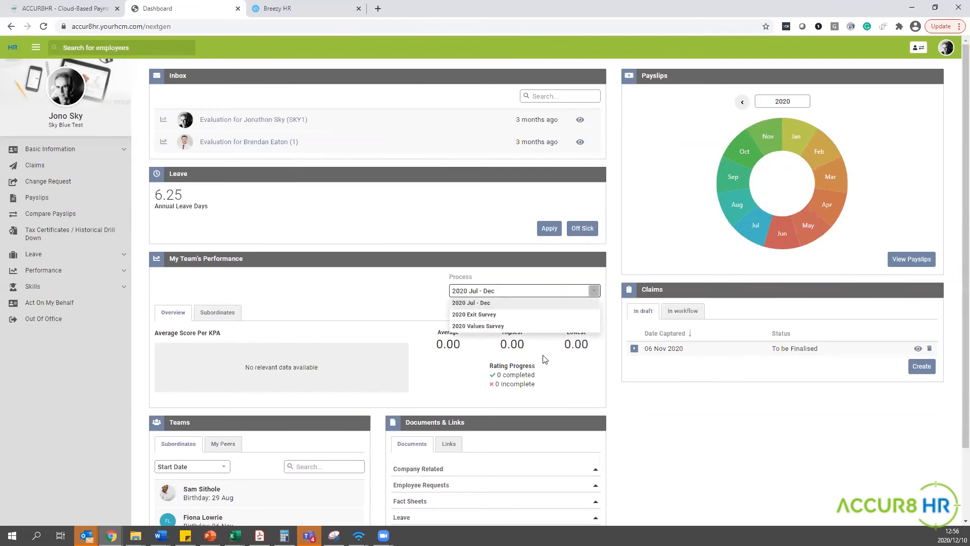
pyautogui.click(595, 291)
pyautogui.click(218, 314)
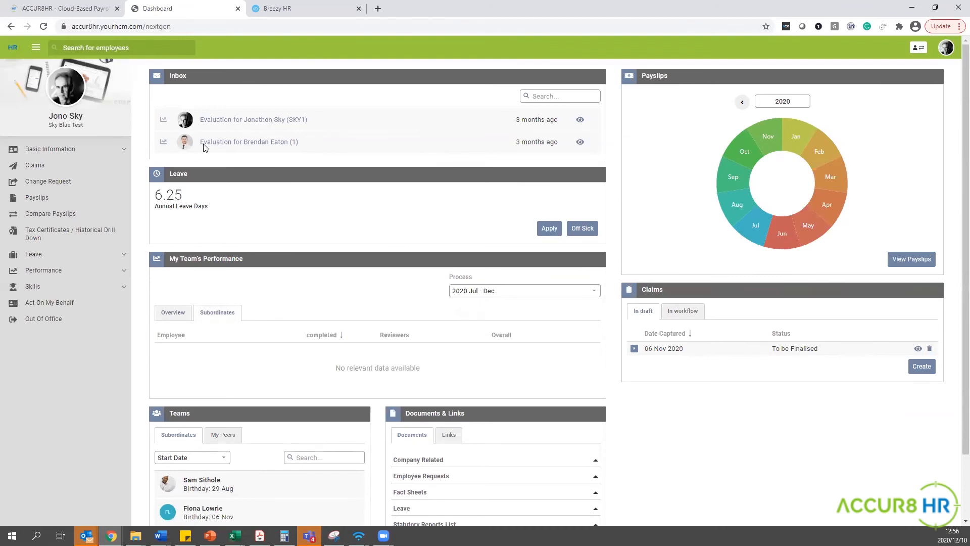
# Examine the form for a new performance journal entry and close it without saving.
pyautogui.click(66, 278)
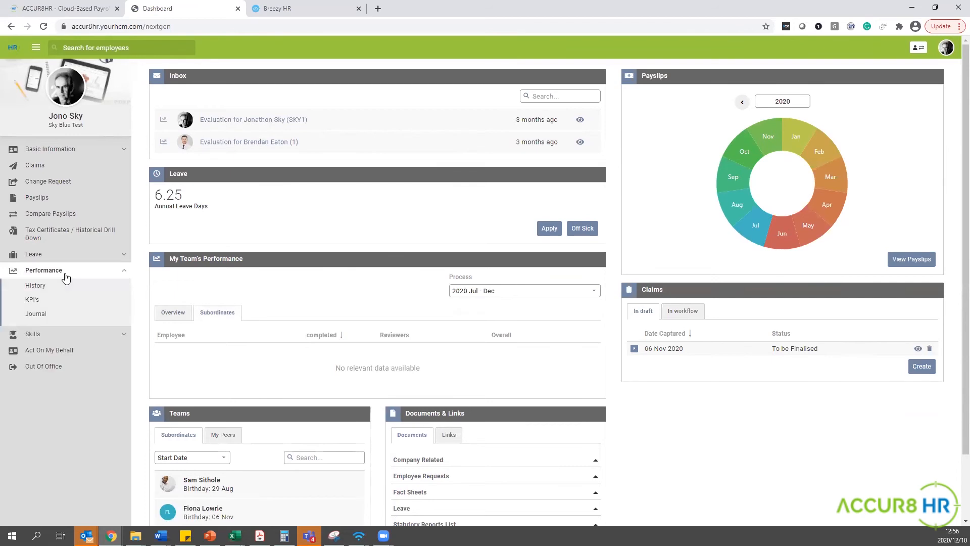
pyautogui.click(38, 316)
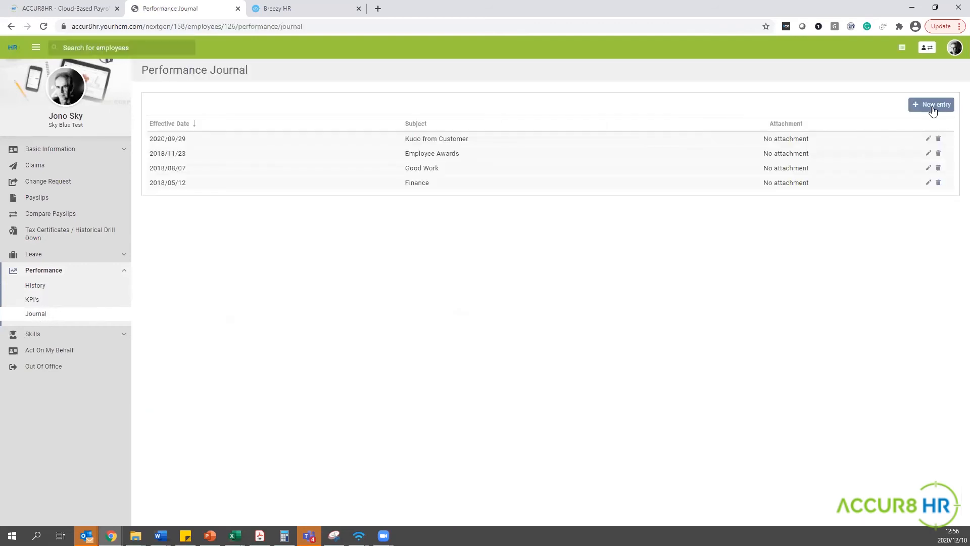
pyautogui.click(932, 105)
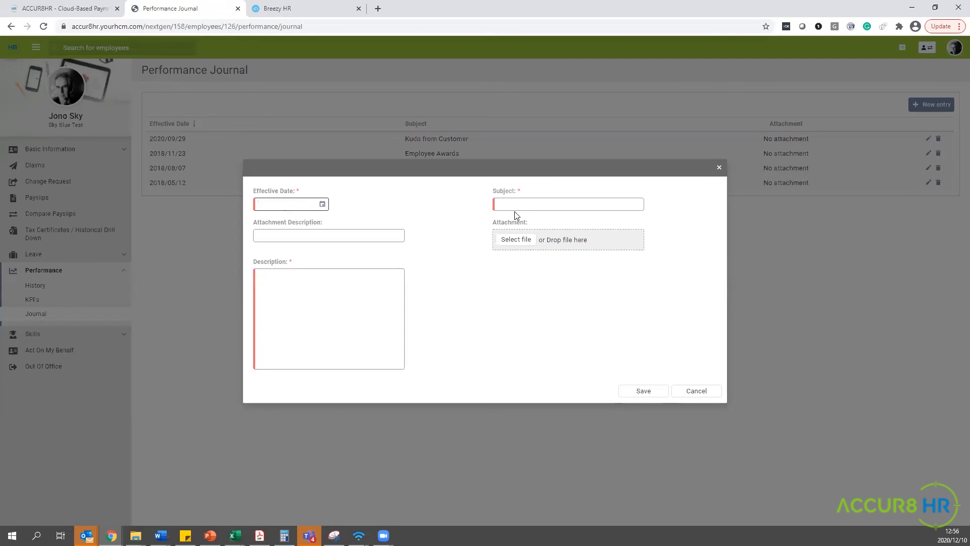
pyautogui.click(312, 237)
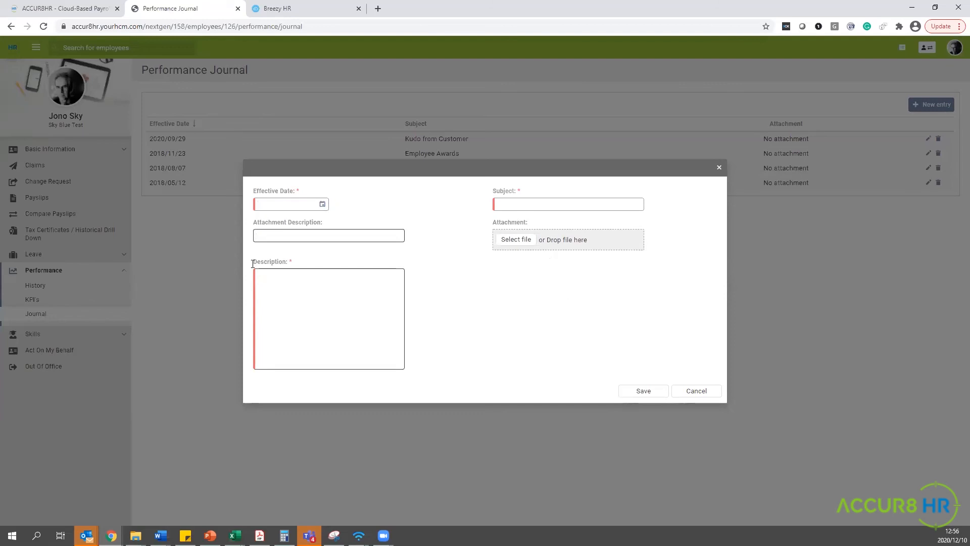
pyautogui.click(720, 168)
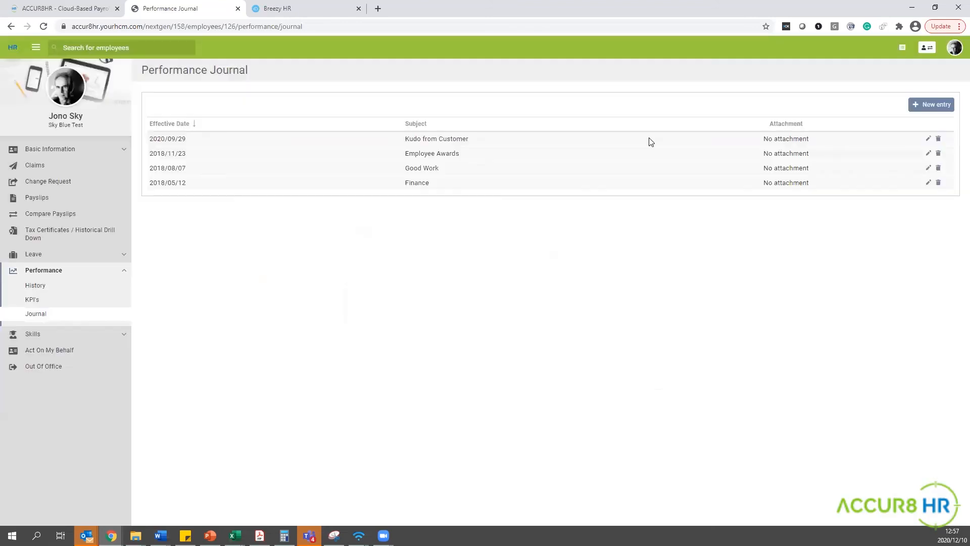
# View the employee's KPIs in the Financial section for the 2020 Jul - Dec process.
pyautogui.click(30, 301)
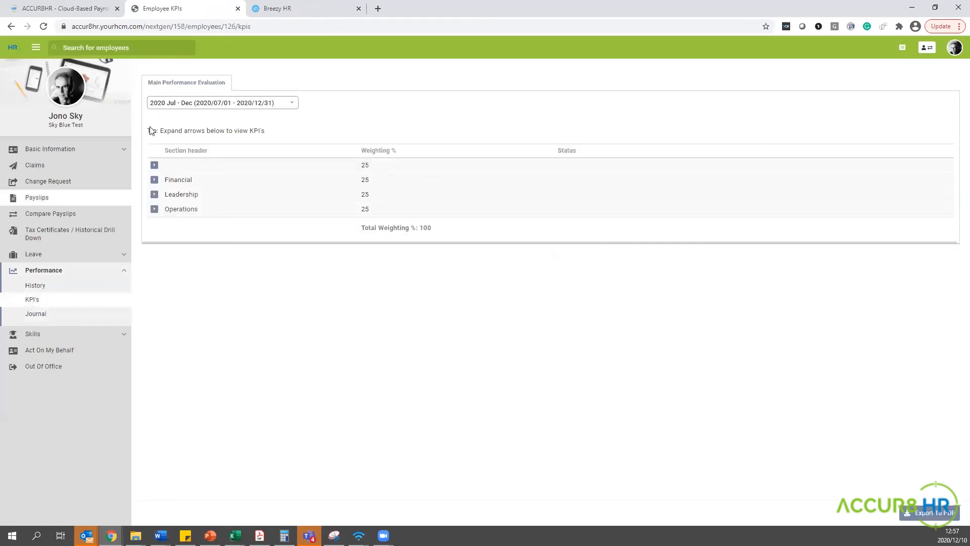
pyautogui.click(155, 180)
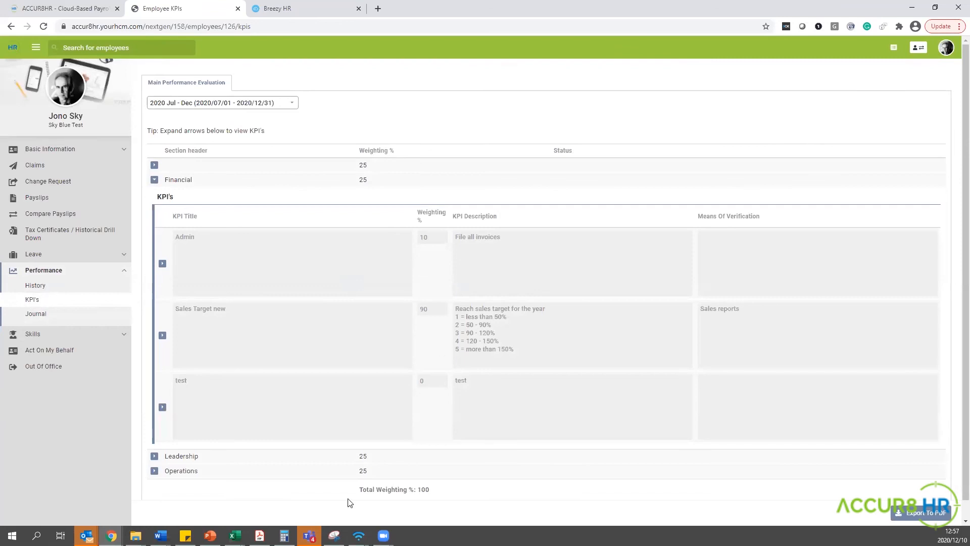
# From the performance management history, show the 2018 Dec review's raters, download its evaluation summary and open the PDF.
pyautogui.click(51, 291)
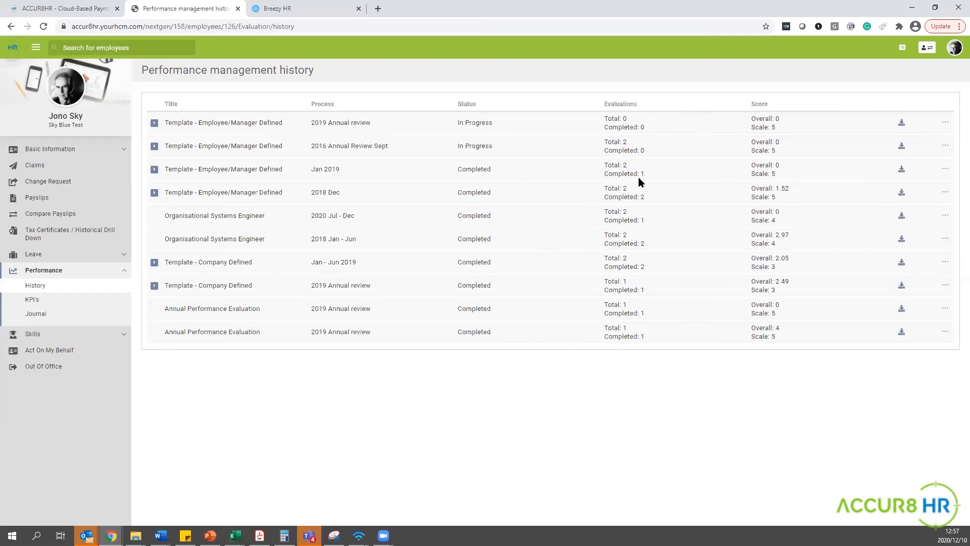
pyautogui.click(155, 193)
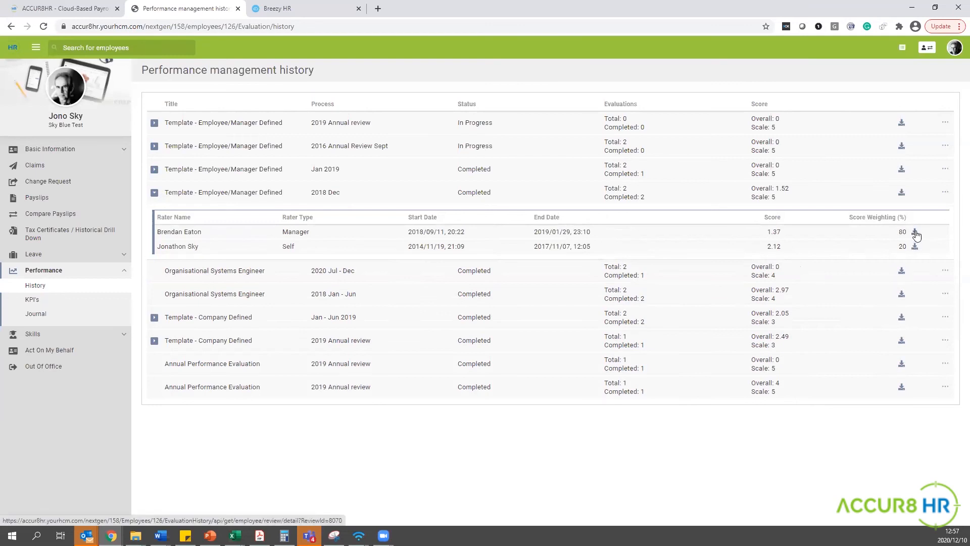
pyautogui.click(902, 194)
pyautogui.click(47, 511)
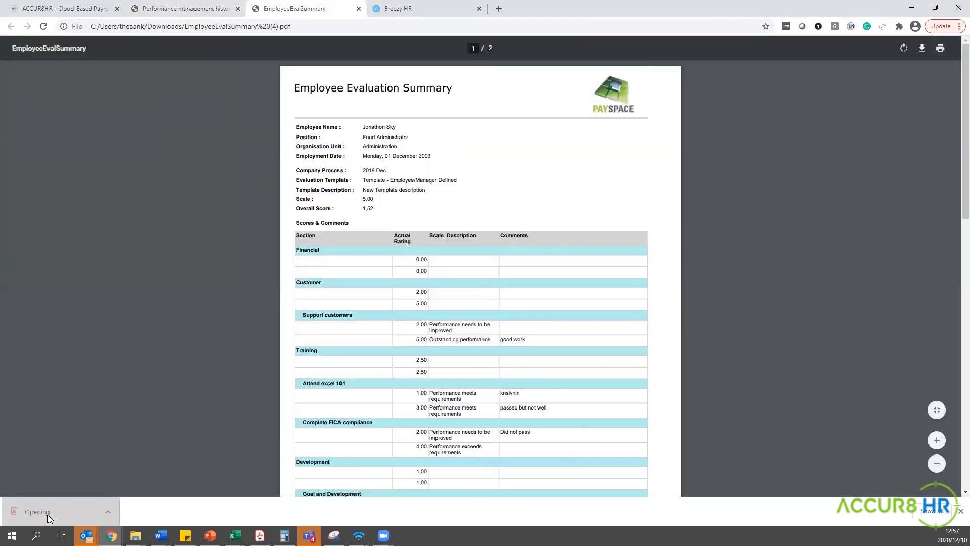
# Review the evaluation summary PDF's section ratings, comments and score chart, and close the document.
pyautogui.scroll(-7, 443, 269)
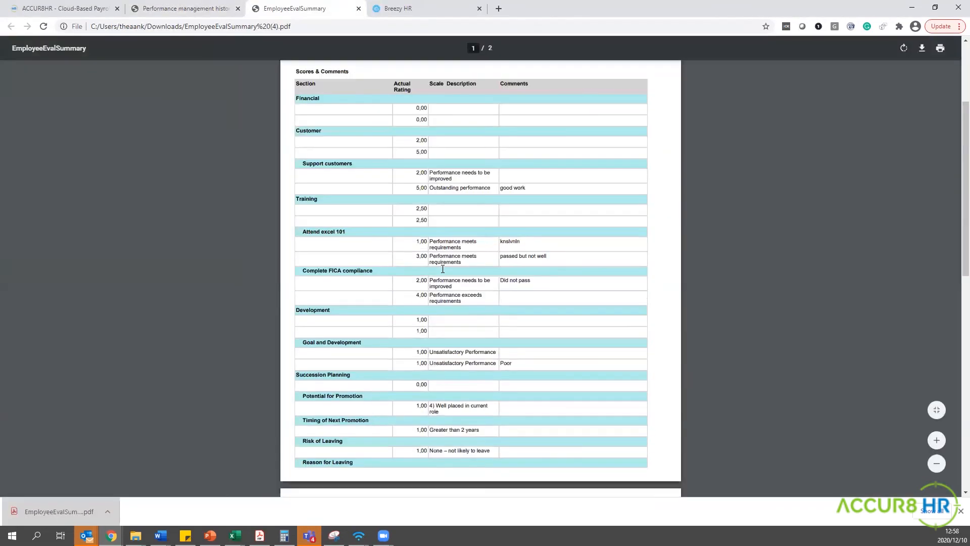
pyautogui.scroll(-3, 443, 268)
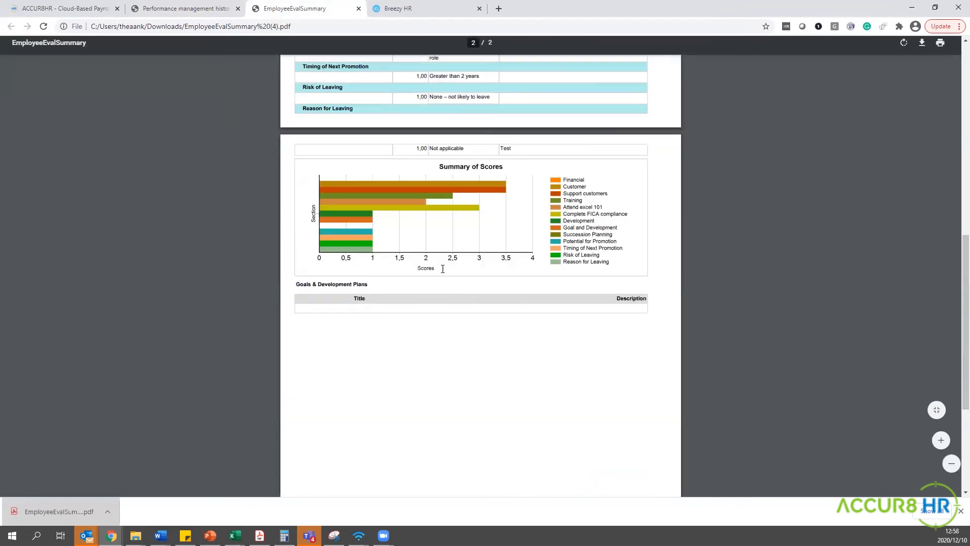
pyautogui.scroll(10, 443, 269)
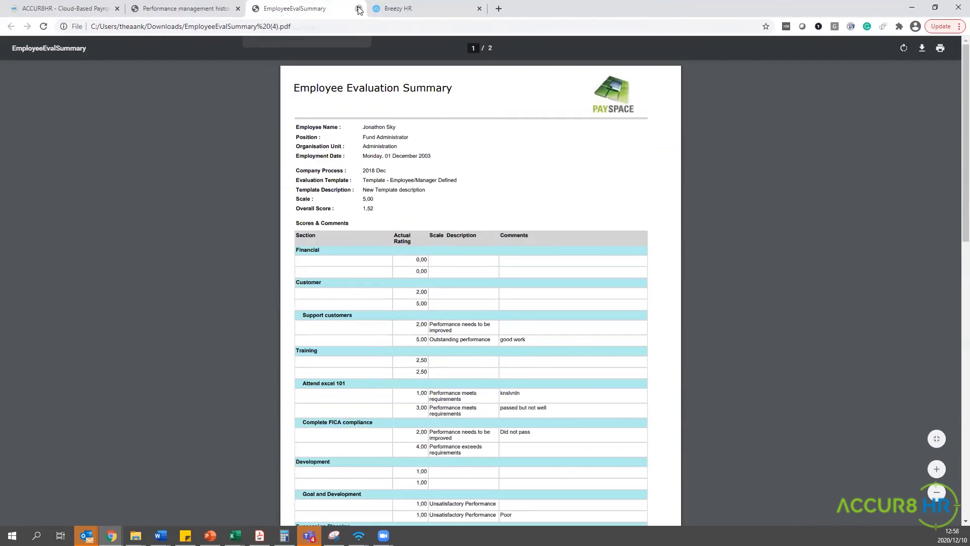
pyautogui.hotkey('ctrl', 'w')
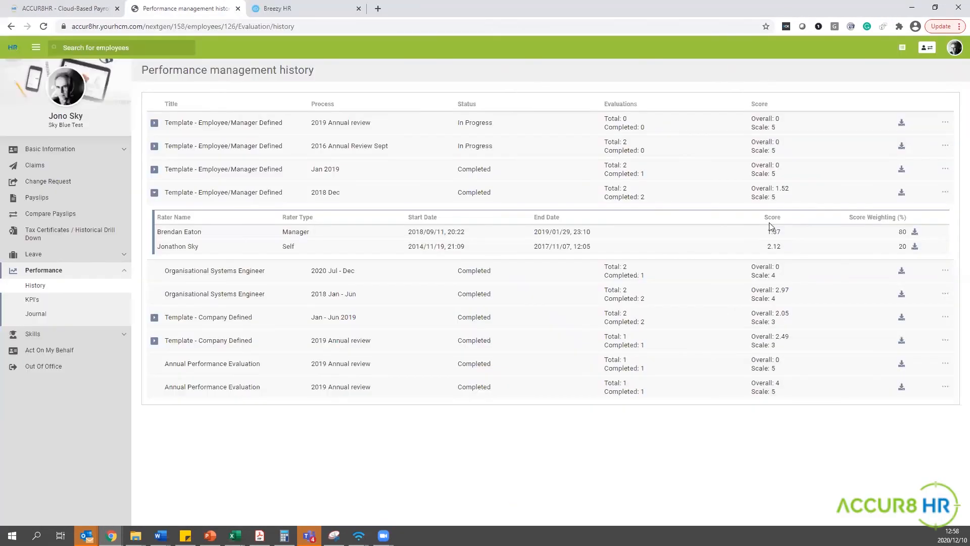
# Switch to the Admin profile and open the company's Reports list with the Payroll category collapsed.
pyautogui.click(954, 50)
pyautogui.click(924, 85)
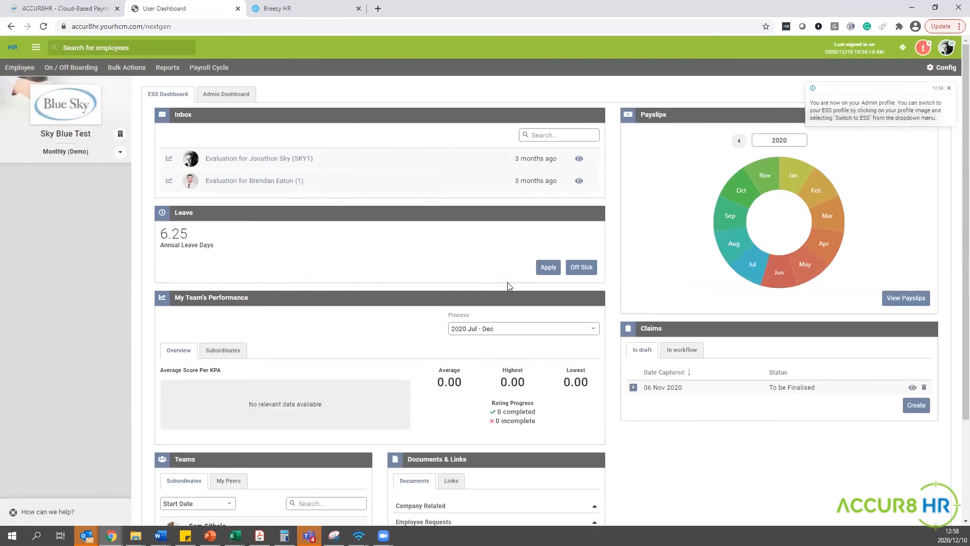
pyautogui.click(168, 71)
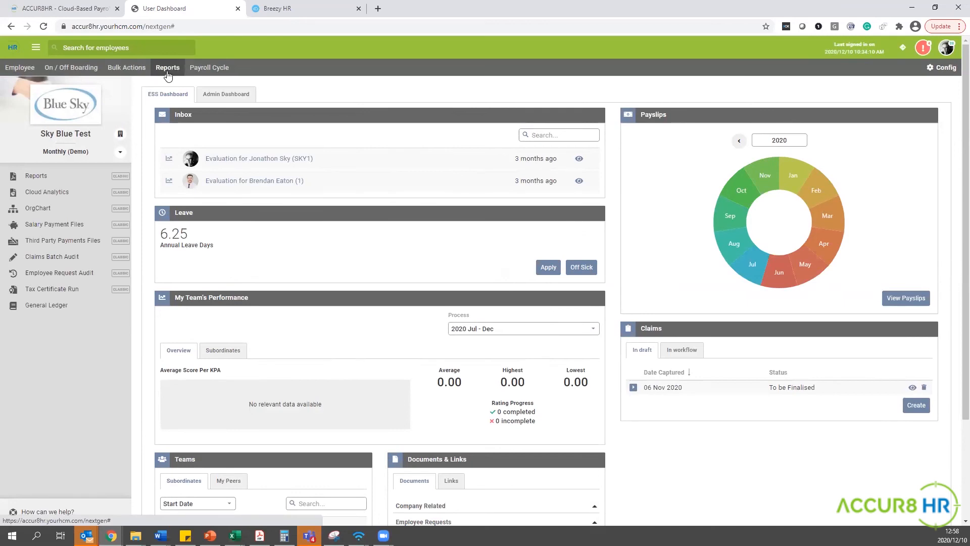
pyautogui.click(40, 178)
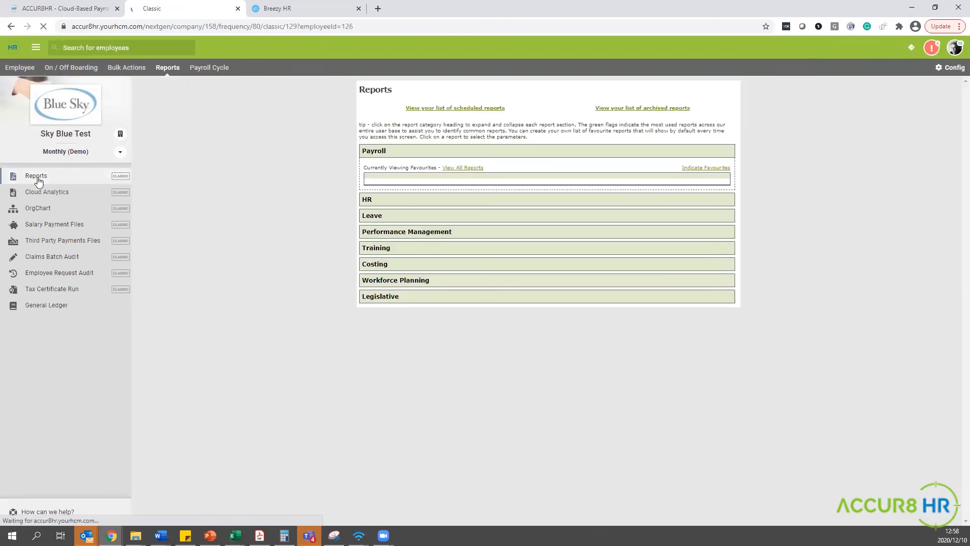
pyautogui.click(380, 152)
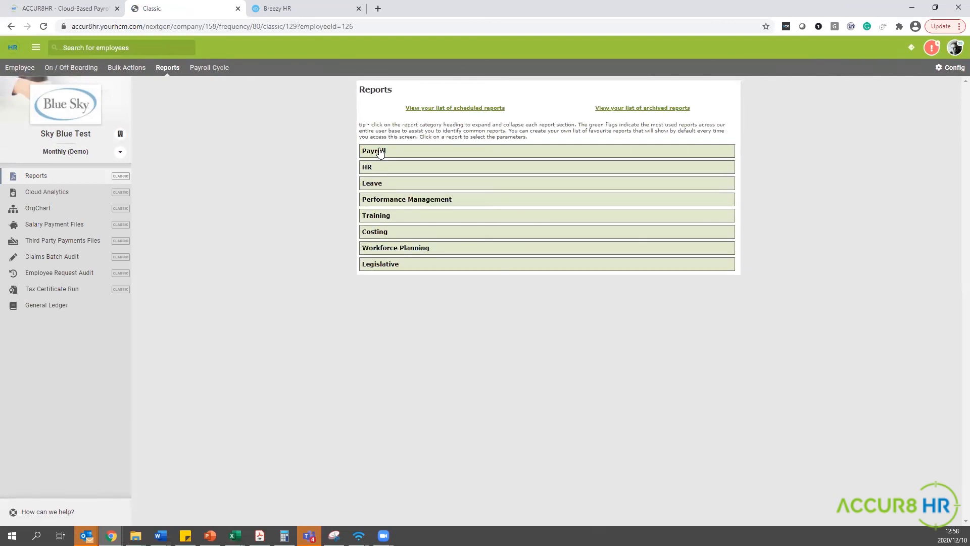